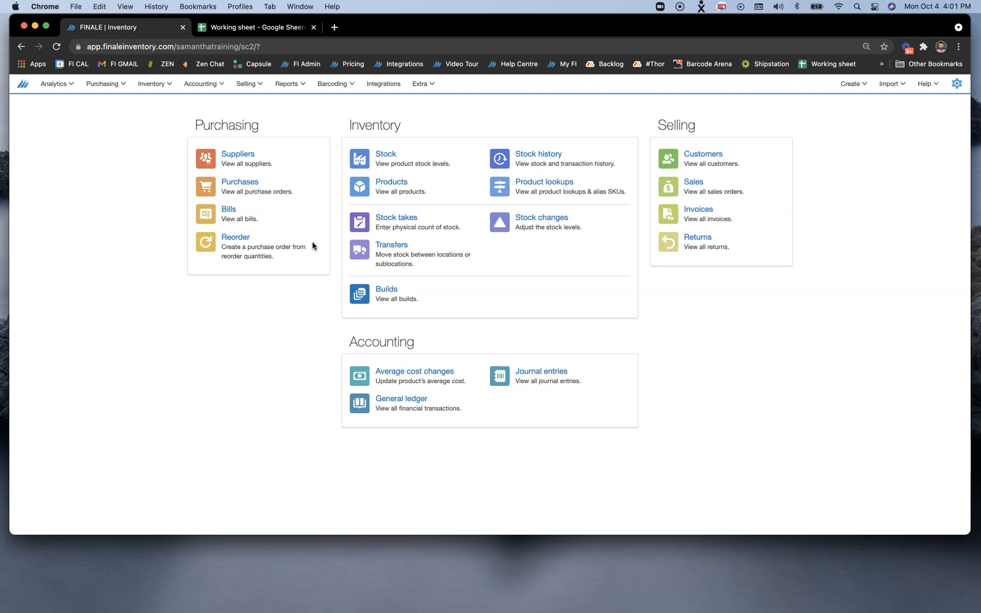
Step: Open product 1001 Red Polo Shirt from the stock list and check its average cost and total stock value
{"action": "left_click", "coordinate": [370, 160]}
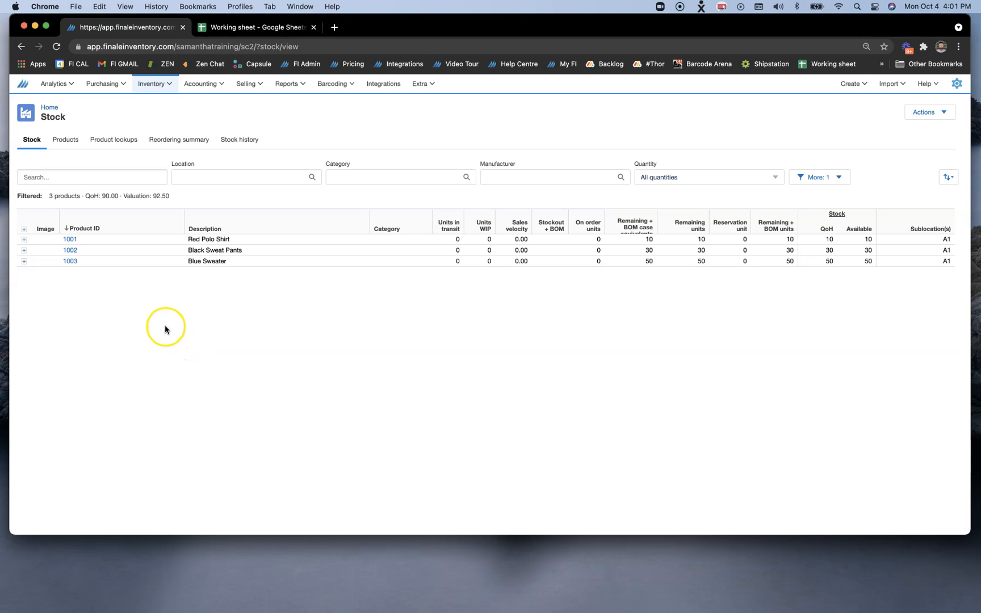
{"action": "left_click", "coordinate": [69, 239]}
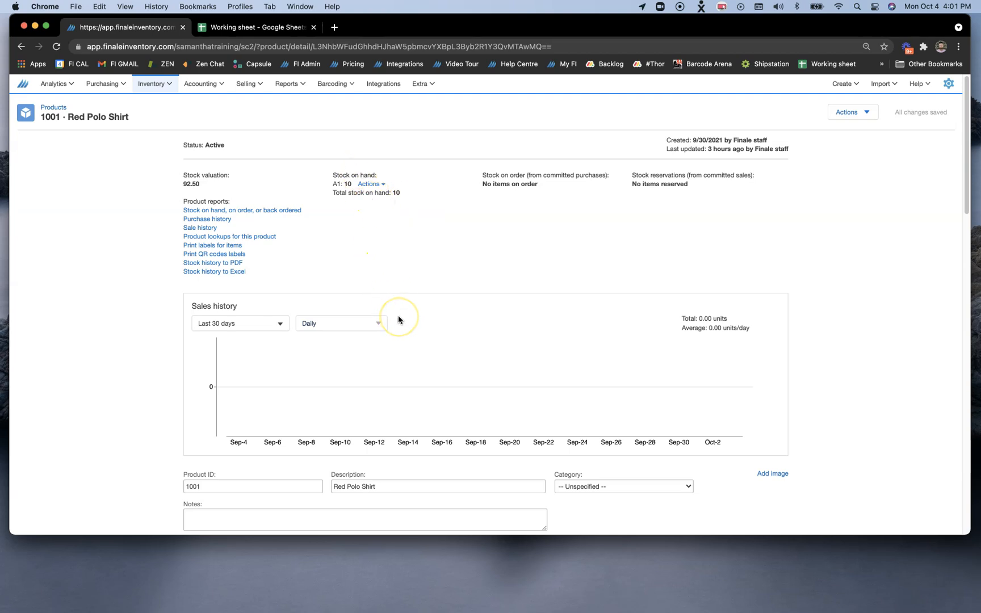
{"action": "scroll", "coordinate": [397, 319], "scroll_direction": "down", "scroll_amount": 10}
{"action": "scroll", "coordinate": [398, 319], "scroll_direction": "down", "scroll_amount": 4}
{"action": "left_click_drag", "start_coordinate": [297, 247], "coordinate": [252, 242]}
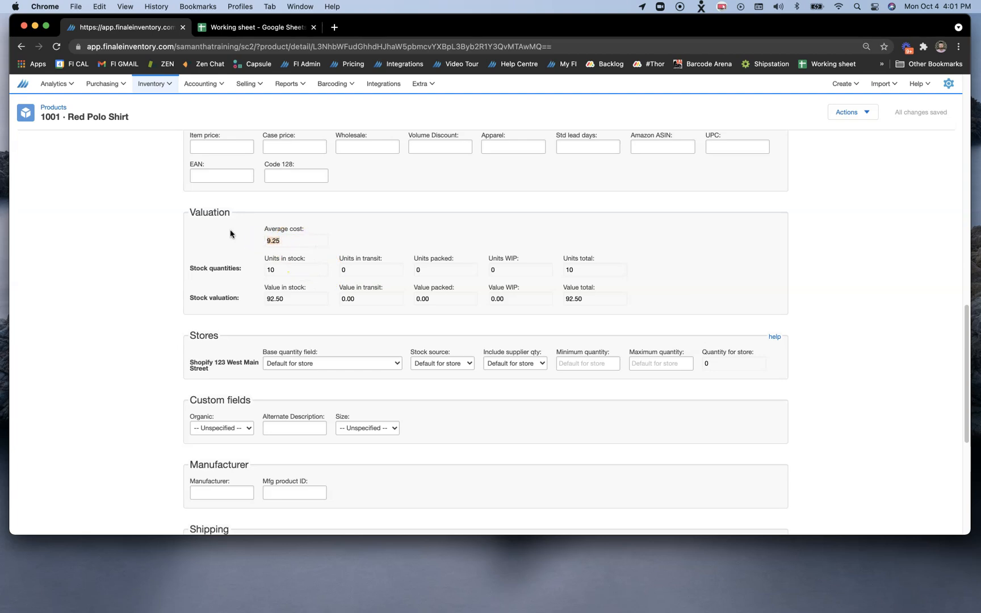
{"action": "left_click", "coordinate": [259, 266]}
{"action": "left_click_drag", "start_coordinate": [591, 299], "coordinate": [548, 296]}
Step: Create a new batch average cost change using the next available system journal ID
{"action": "left_click", "coordinate": [211, 86]}
{"action": "left_click", "coordinate": [206, 100]}
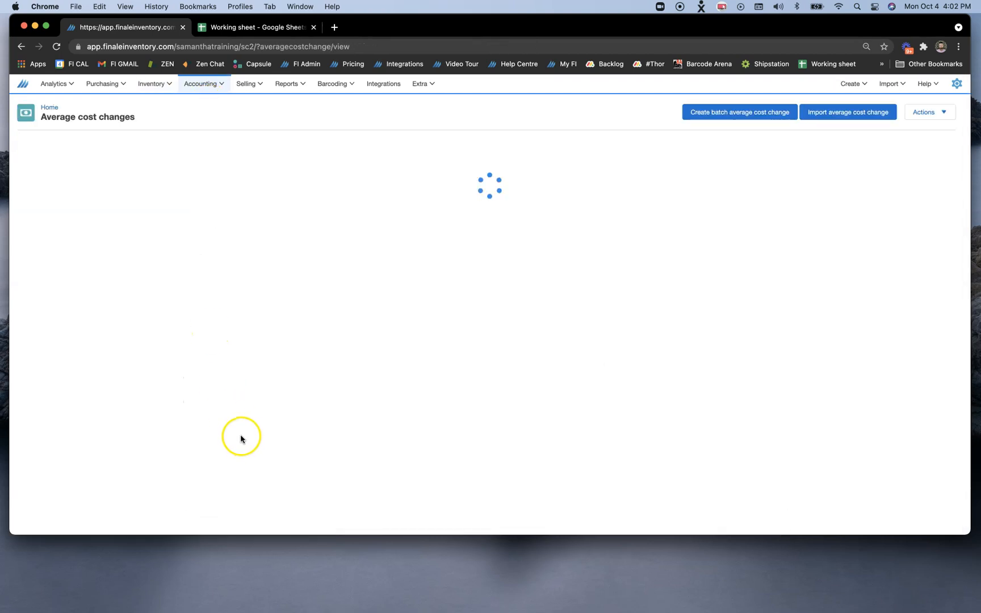
{"action": "left_click", "coordinate": [714, 116]}
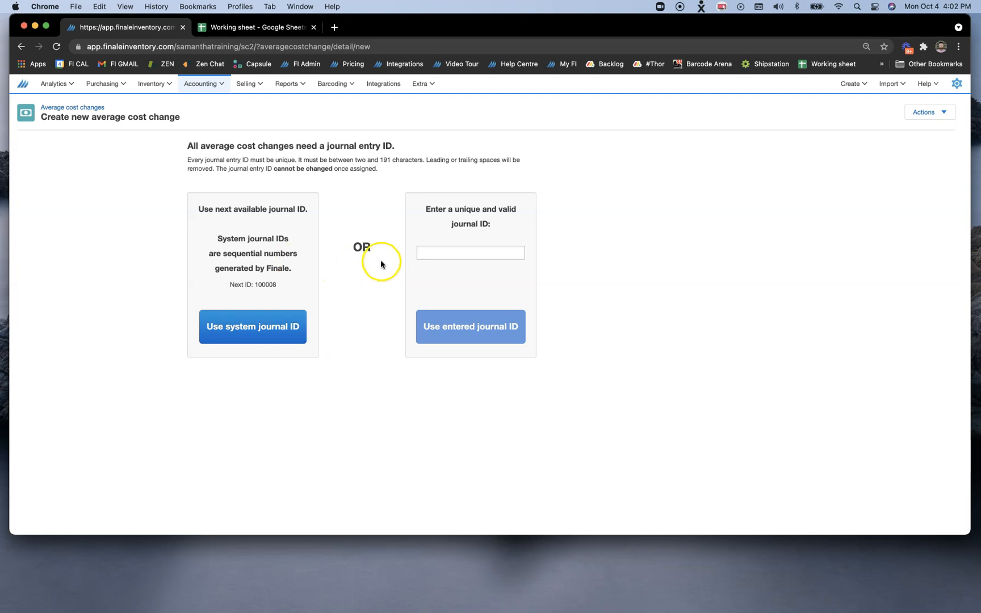
{"action": "left_click", "coordinate": [469, 253]}
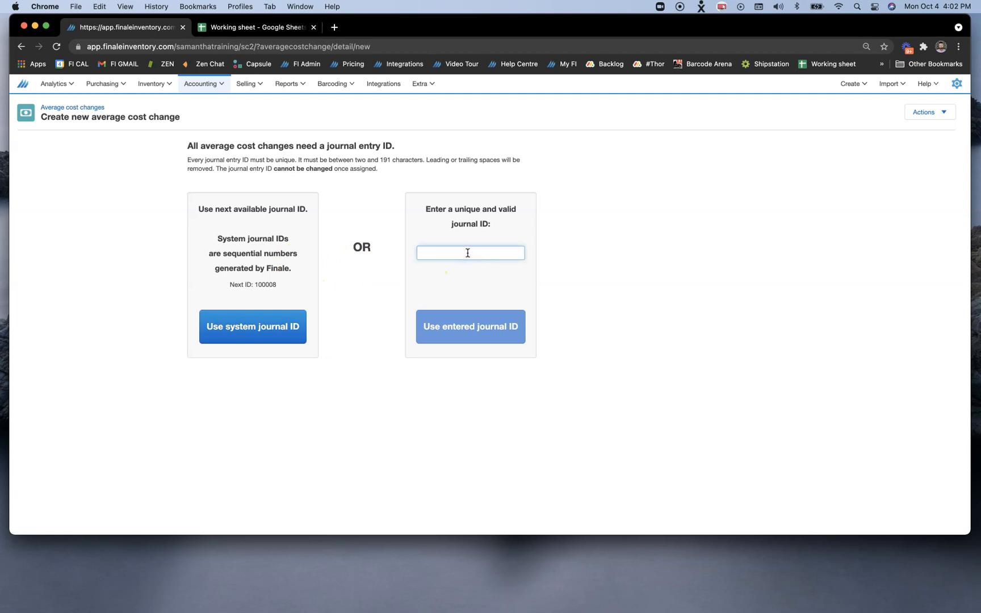
{"action": "left_click_drag", "start_coordinate": [268, 285], "coordinate": [237, 285]}
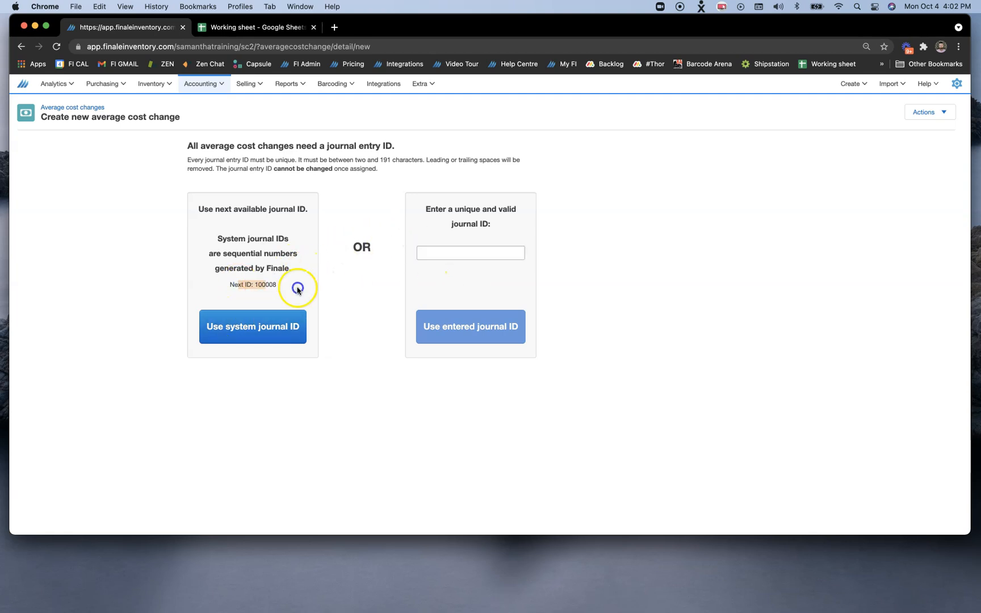
{"action": "left_click", "coordinate": [244, 327]}
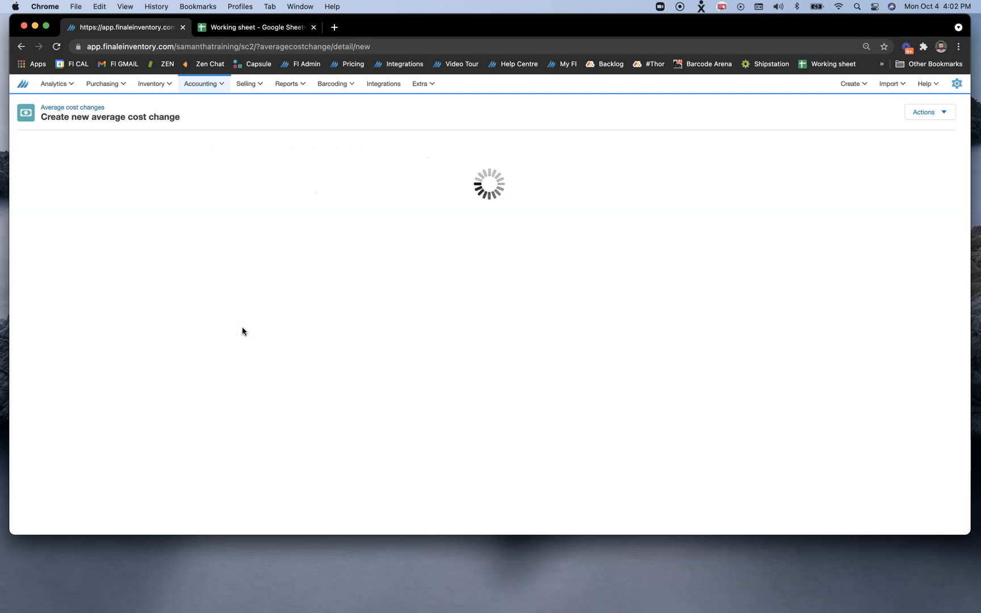
{"action": "left_click", "coordinate": [240, 326]}
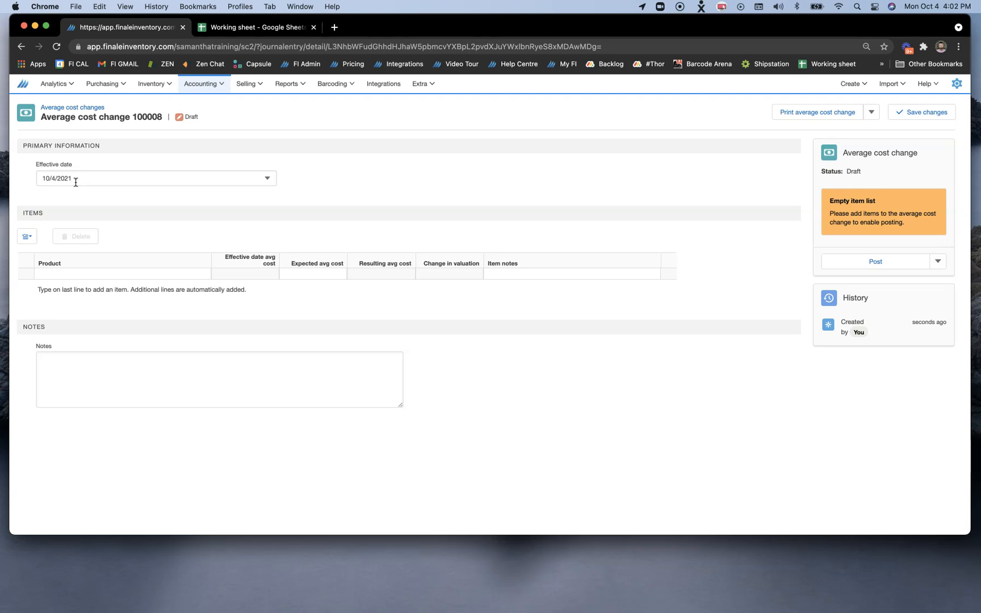
Step: Add product 1001 Red Polo Shirt to the average cost change with an expected average cost of 9.50
{"action": "left_click", "coordinate": [148, 364]}
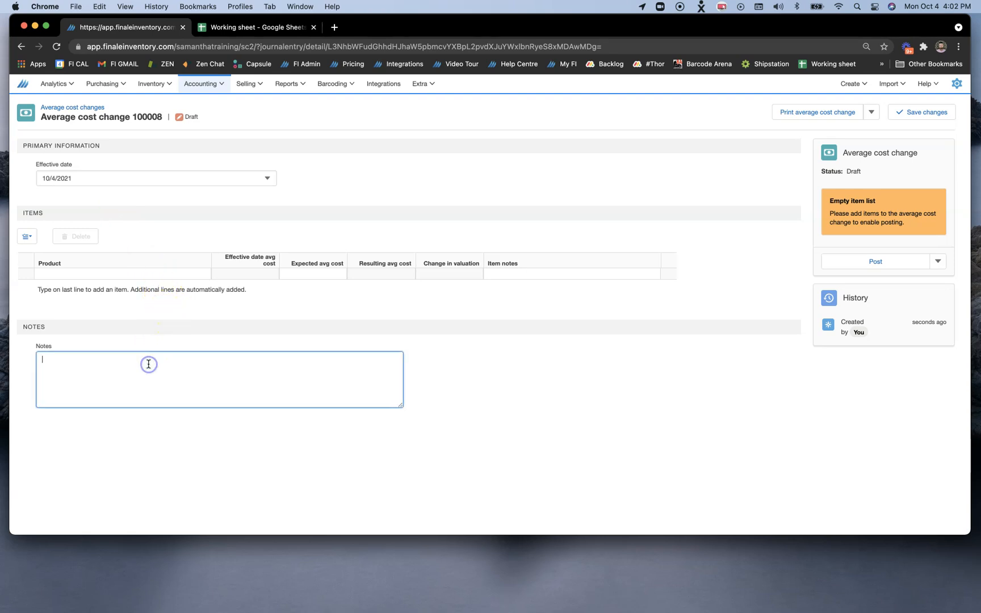
{"action": "left_click", "coordinate": [86, 274]}
{"action": "type", "text": "1001"}
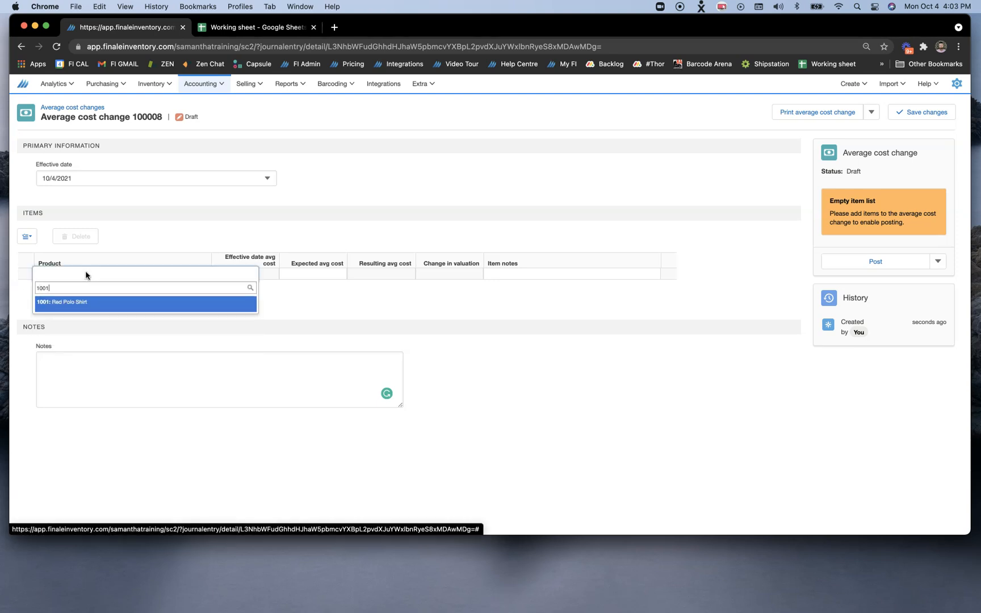
{"action": "key", "text": "Return"}
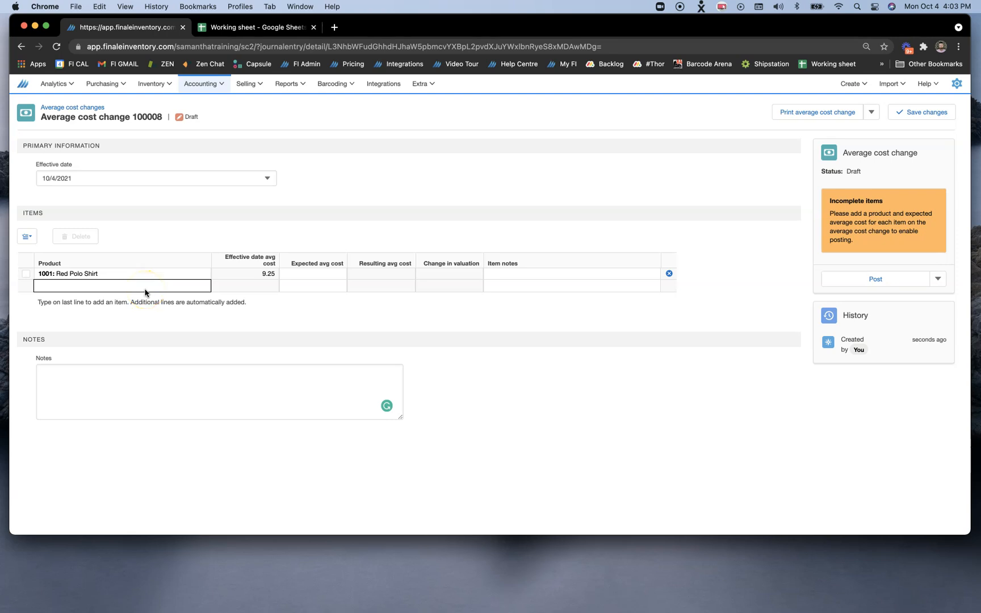
{"action": "left_click", "coordinate": [289, 275]}
{"action": "left_click", "coordinate": [272, 274]}
{"action": "left_click", "coordinate": [302, 275]}
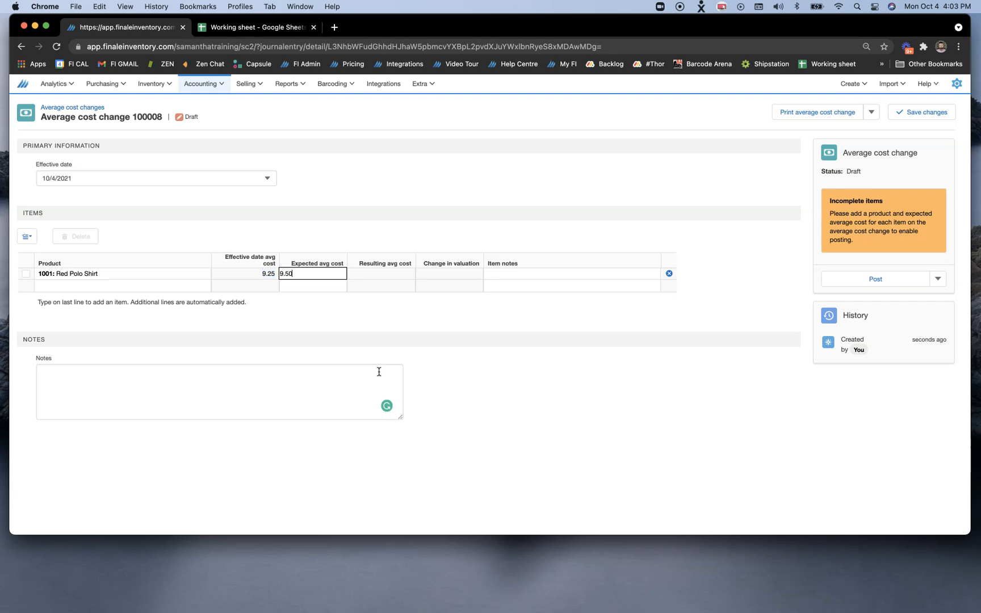
{"action": "key", "text": "Return"}
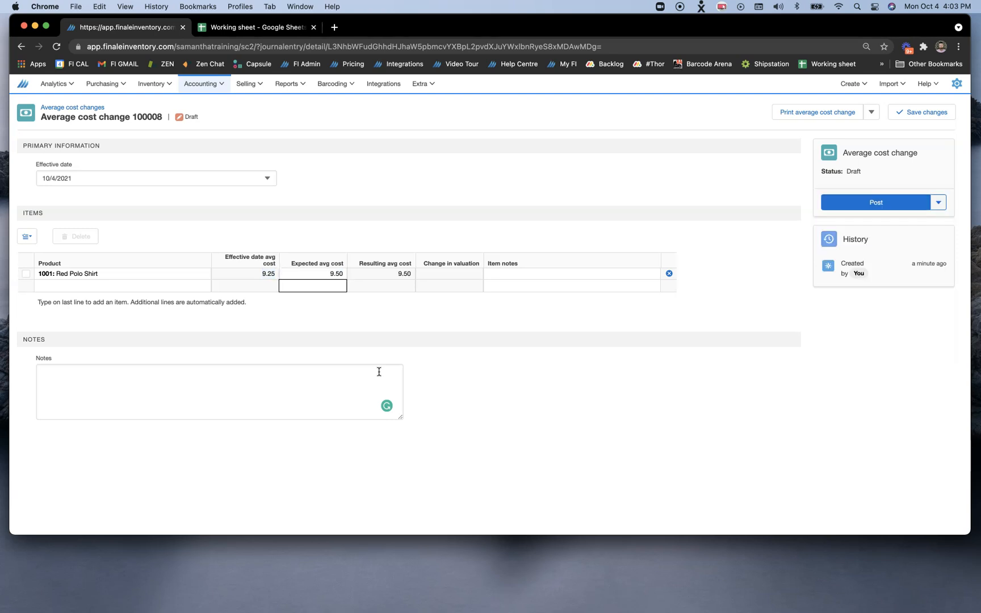
Step: Enter "incorrect valuation" as the Red Polo Shirt's item note and post the average cost change
{"action": "left_click", "coordinate": [410, 274]}
{"action": "left_click", "coordinate": [491, 275]}
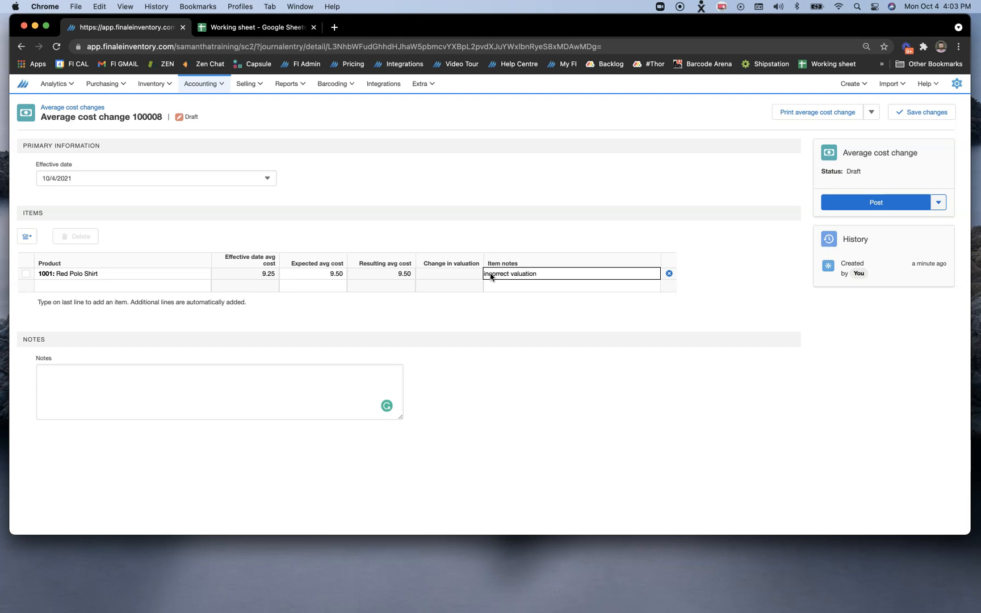
{"action": "left_click", "coordinate": [900, 197]}
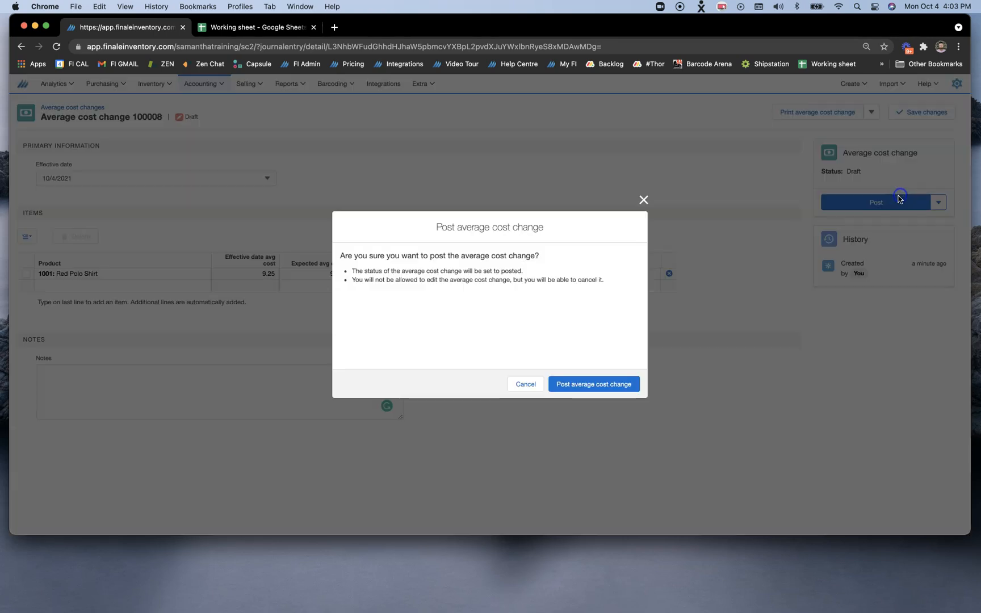
{"action": "left_click", "coordinate": [612, 386]}
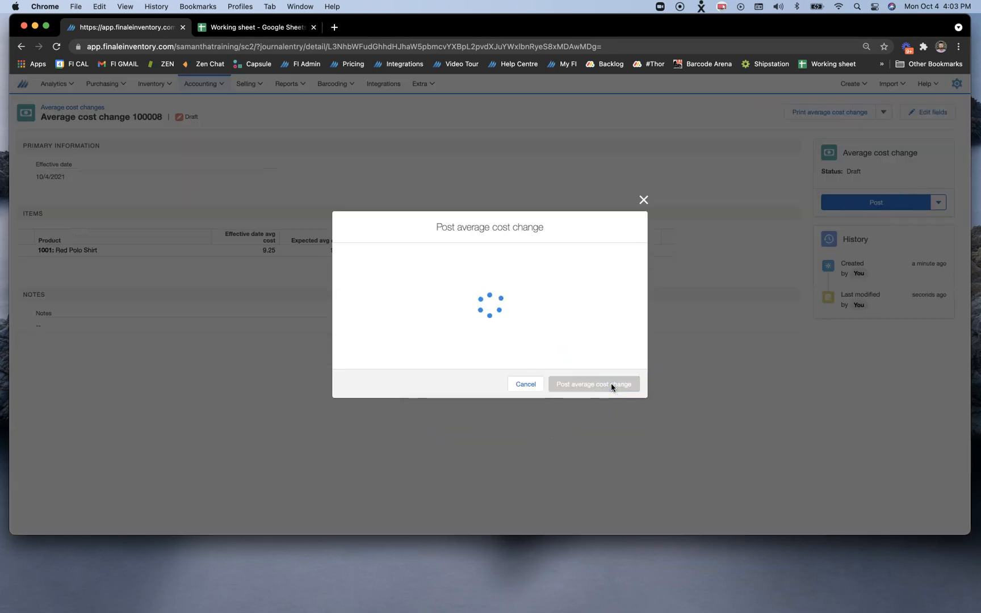
{"action": "left_click_drag", "start_coordinate": [465, 251], "coordinate": [482, 250]}
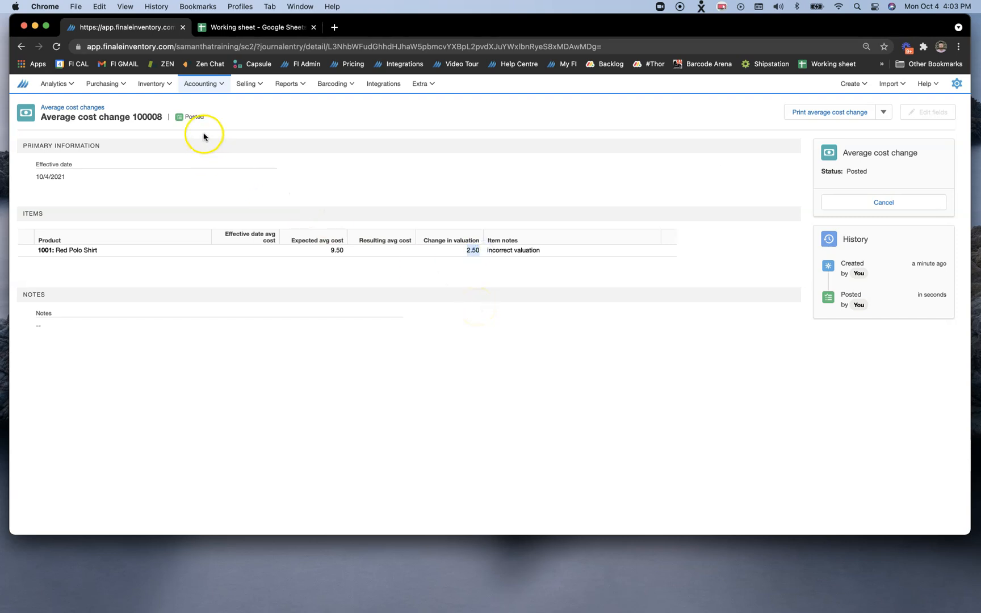
Step: Reopen product 1001 Red Polo Shirt from the stock list and check its updated average cost and total stock value
{"action": "left_click", "coordinate": [156, 88]}
{"action": "left_click", "coordinate": [153, 105]}
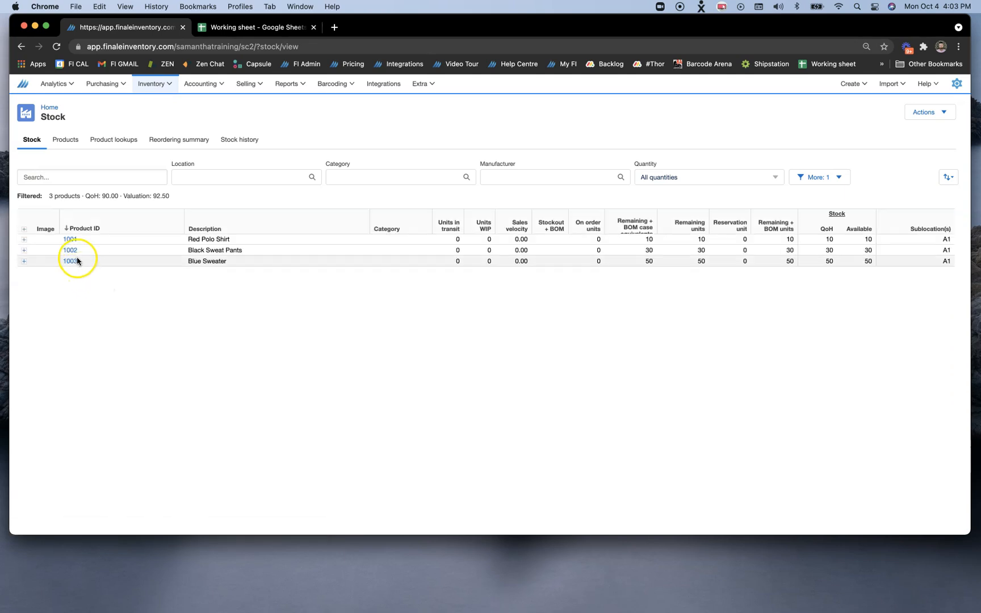
{"action": "left_click", "coordinate": [71, 238]}
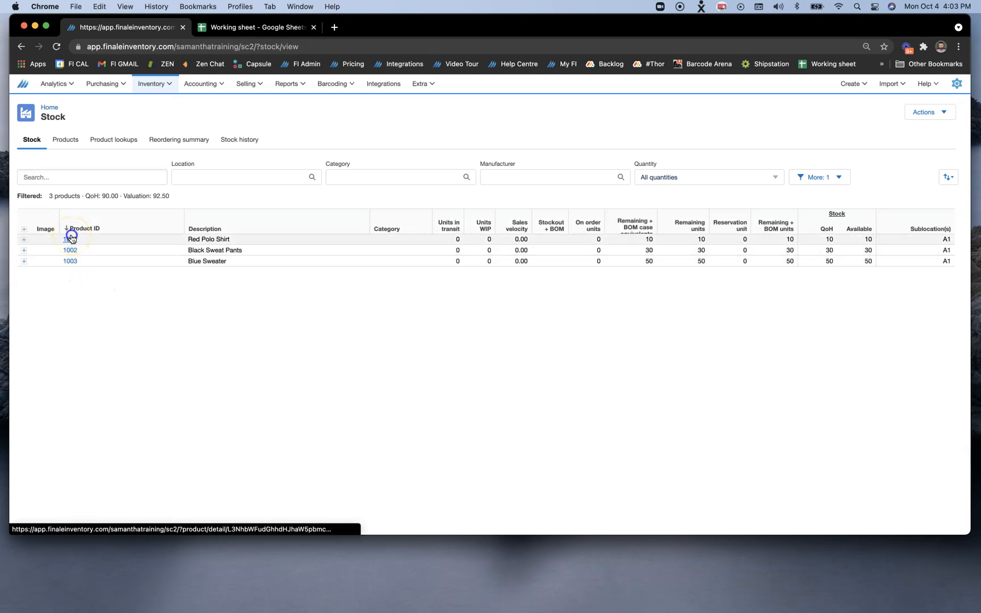
{"action": "scroll", "coordinate": [544, 289], "scroll_direction": "down", "scroll_amount": 2}
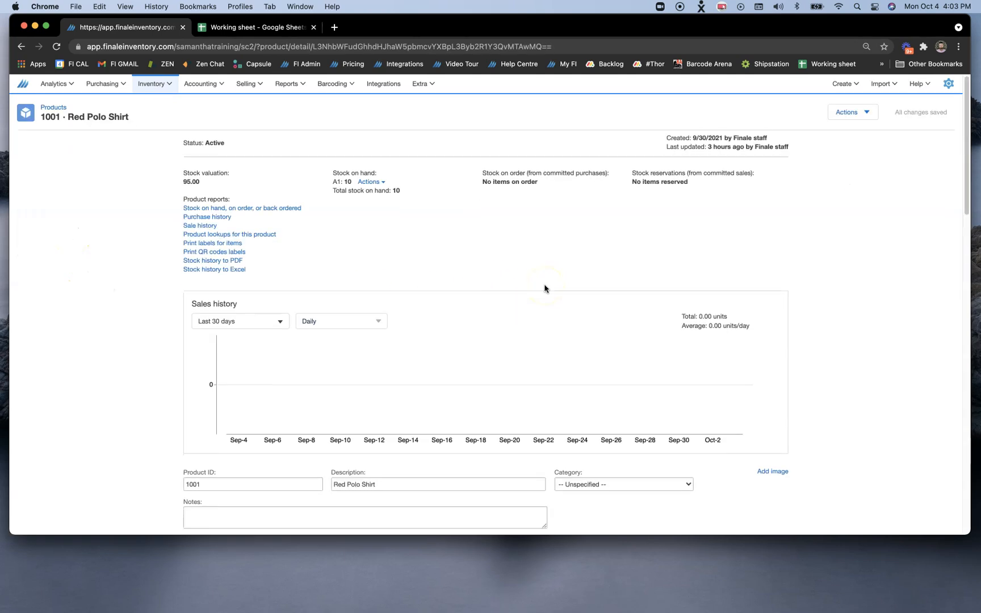
{"action": "scroll", "coordinate": [364, 175], "scroll_direction": "down", "scroll_amount": 5}
{"action": "scroll", "coordinate": [335, 195], "scroll_direction": "down", "scroll_amount": 8}
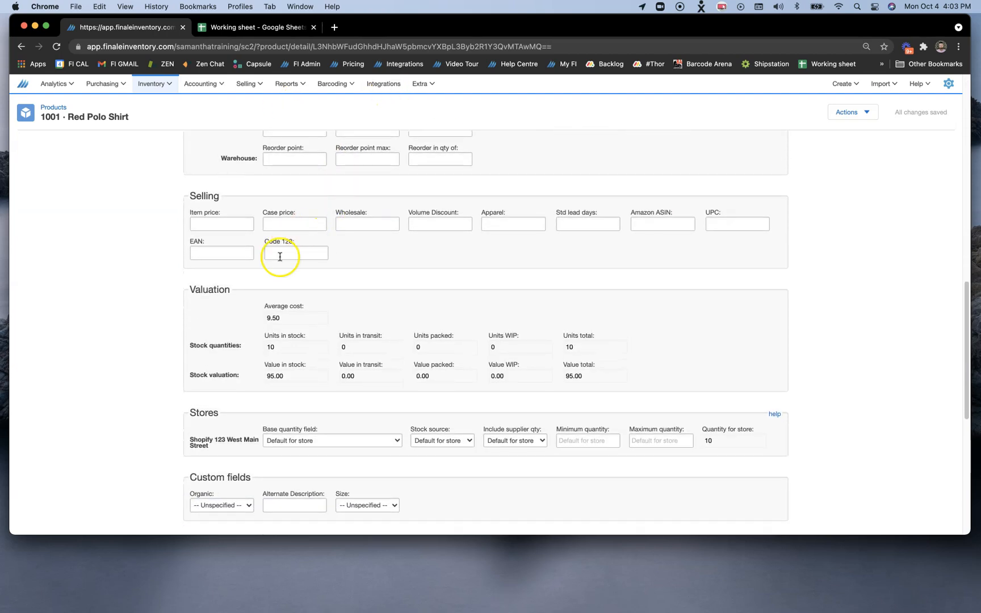
{"action": "left_click", "coordinate": [282, 318]}
{"action": "left_click_drag", "start_coordinate": [282, 318], "coordinate": [260, 317]}
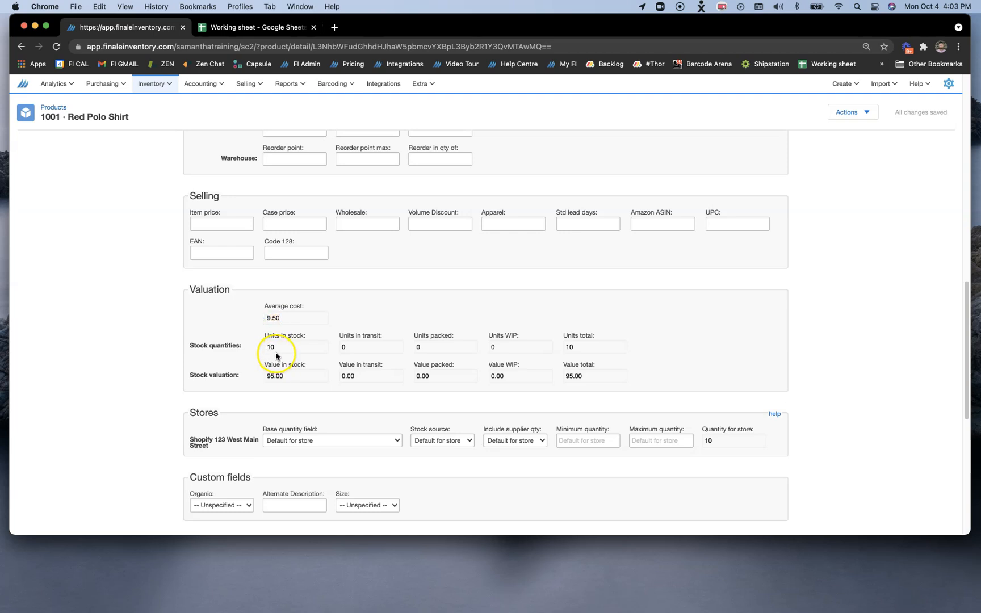
{"action": "left_click_drag", "start_coordinate": [566, 376], "coordinate": [589, 377]}
Step: Review the cost table in the Google Sheets working sheet, and start an average cost change import in Finale with the default date and no notes
{"action": "left_click", "coordinate": [259, 28]}
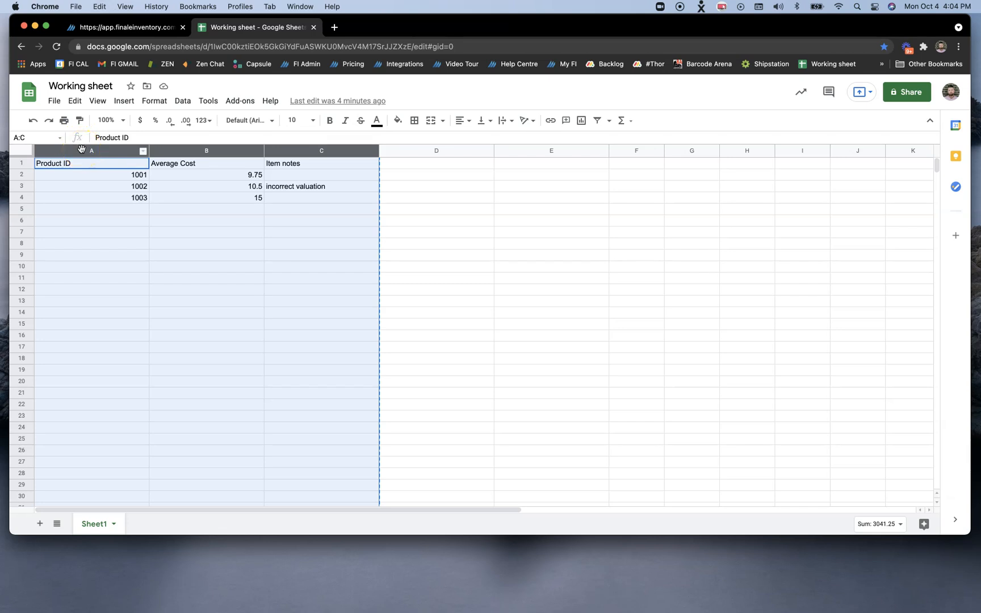
{"action": "left_click", "coordinate": [136, 29]}
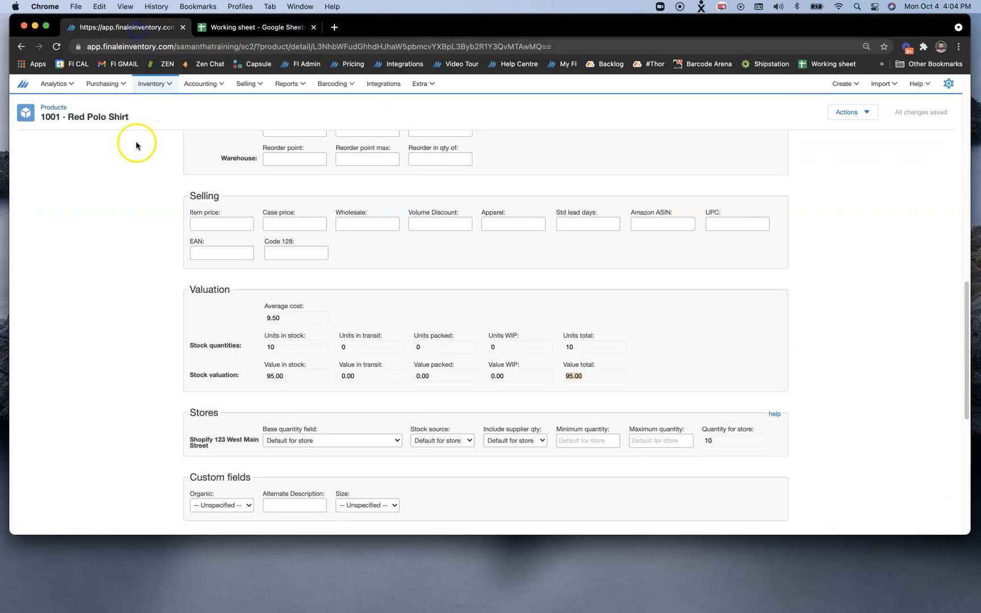
{"action": "left_click", "coordinate": [887, 89]}
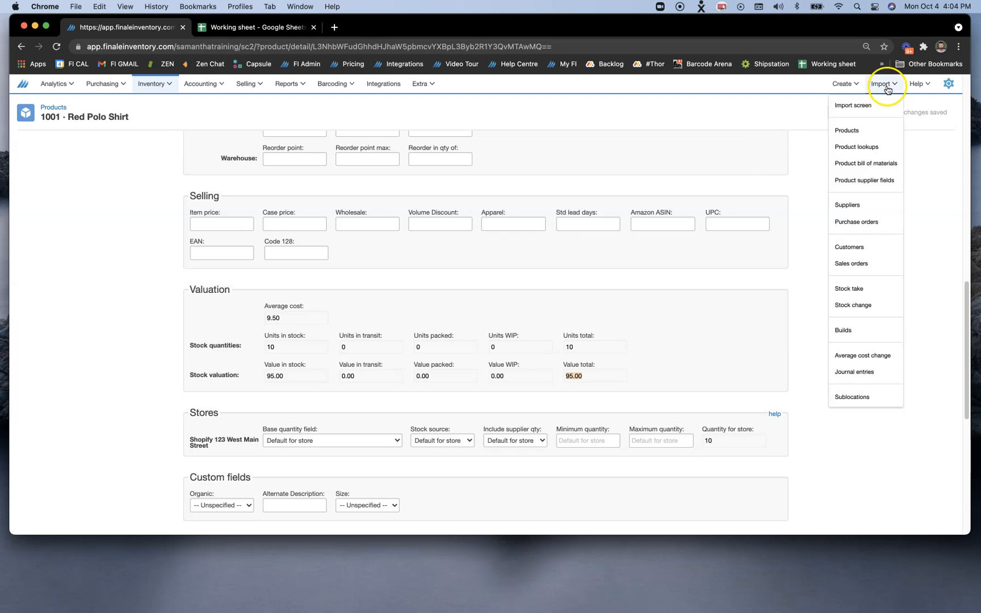
{"action": "left_click", "coordinate": [866, 355]}
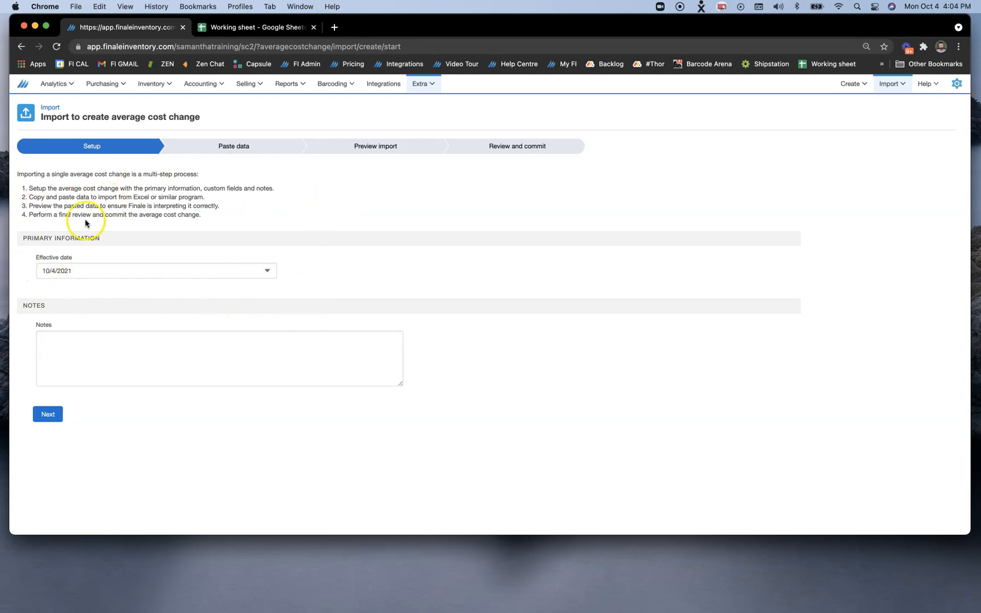
{"action": "left_click", "coordinate": [158, 334]}
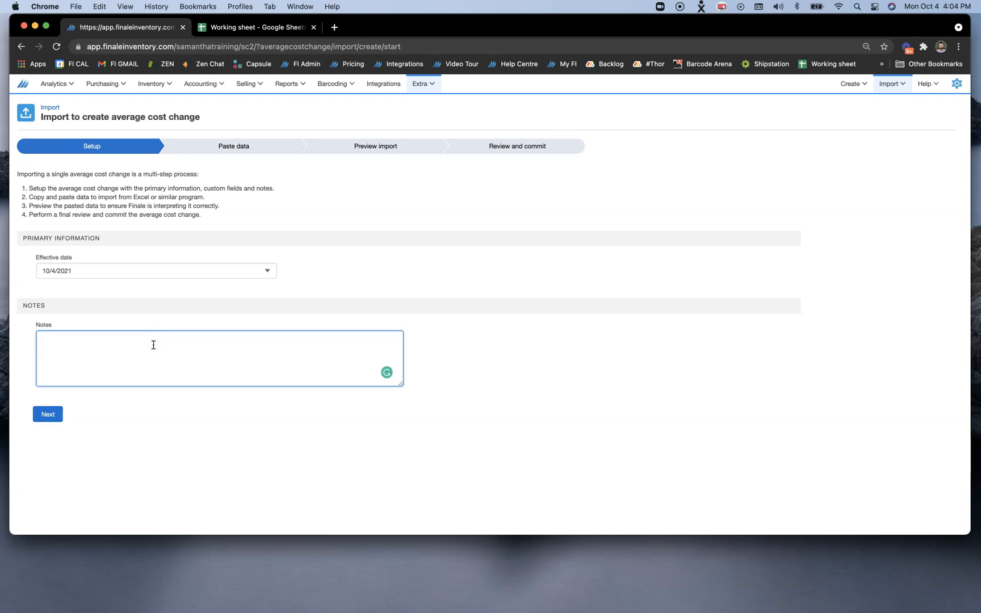
{"action": "left_click", "coordinate": [128, 429]}
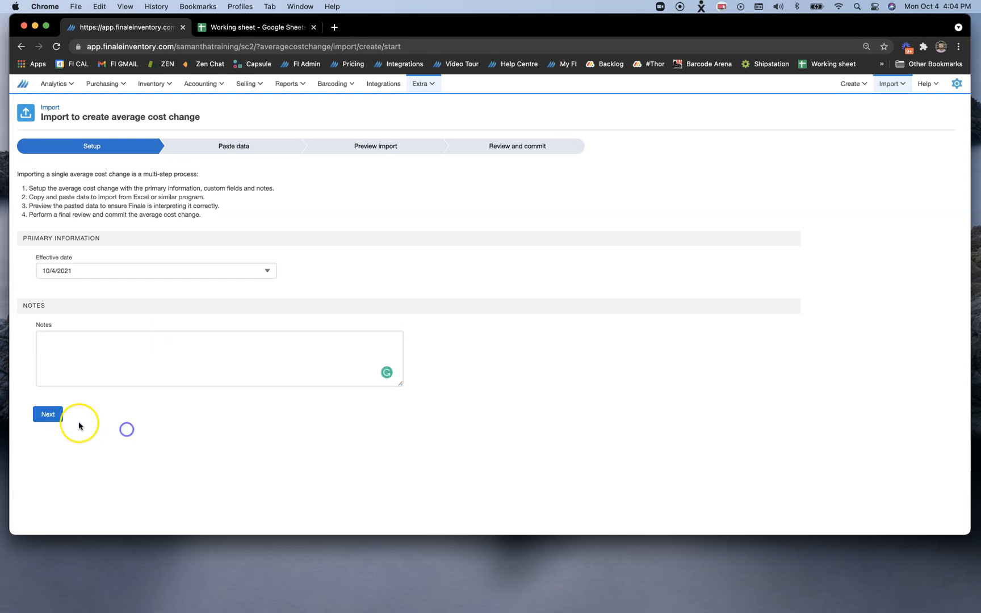
{"action": "left_click", "coordinate": [46, 414]}
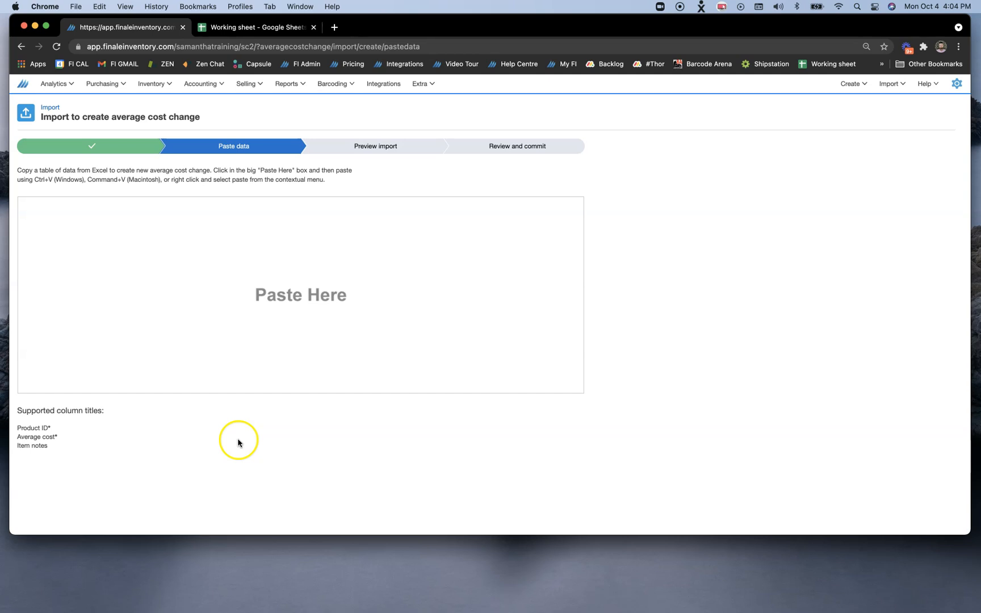
Step: Paste the copied product cost table into the import and assign its Average Cost column to the Average cost field
{"action": "left_click", "coordinate": [253, 317]}
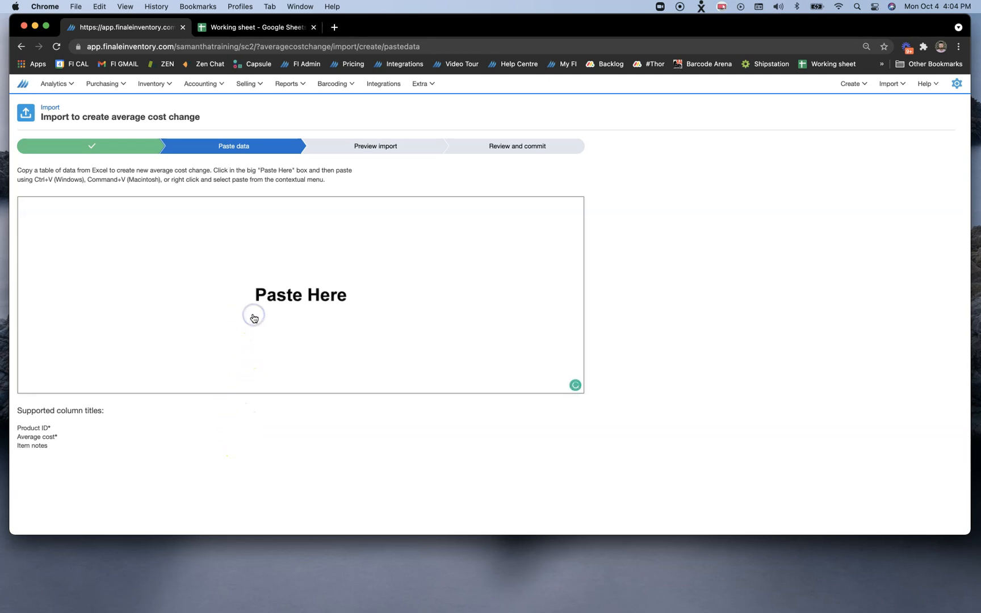
{"action": "key", "text": "super+v"}
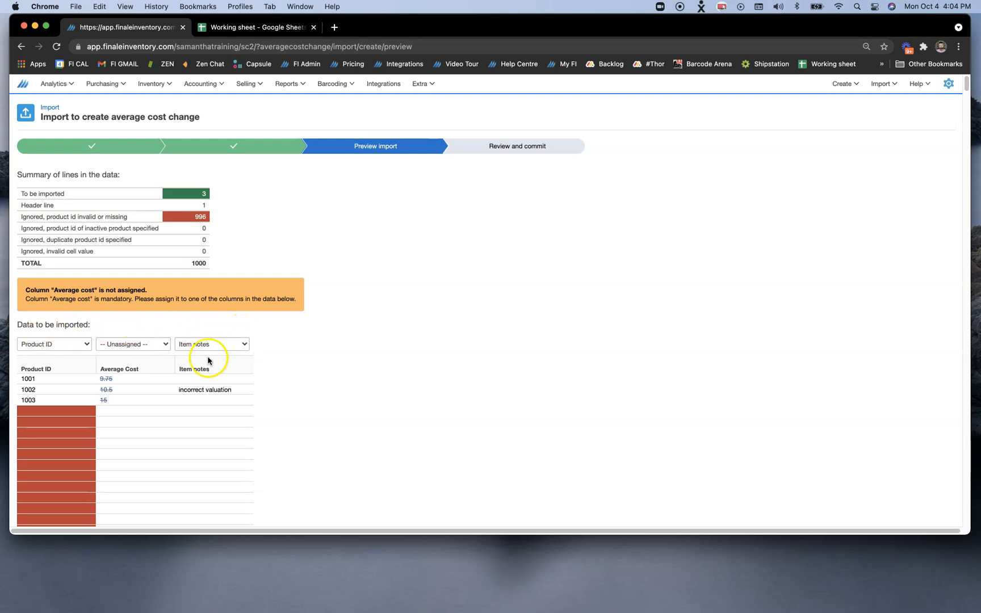
{"action": "left_click_drag", "start_coordinate": [100, 369], "coordinate": [141, 369]}
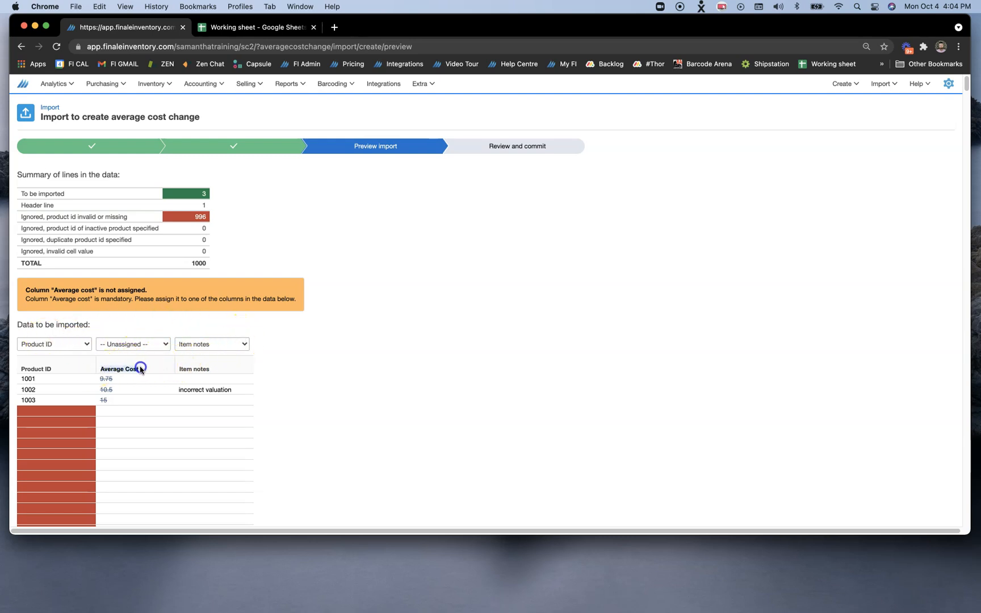
{"action": "left_click", "coordinate": [138, 342]}
{"action": "left_click", "coordinate": [139, 368]}
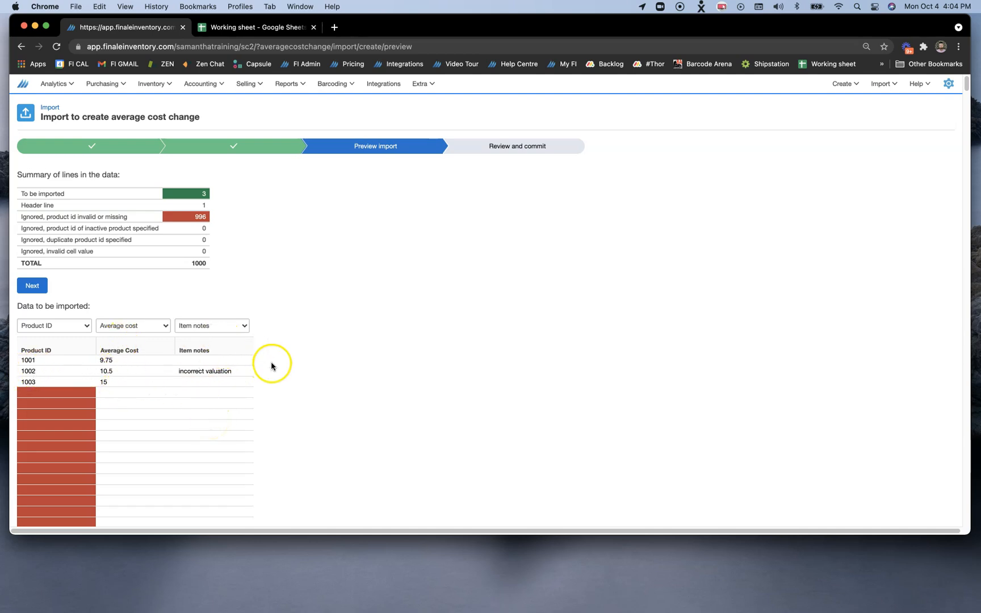
Step: Commit the average cost import and review the item lines of the posted change
{"action": "left_click", "coordinate": [33, 289]}
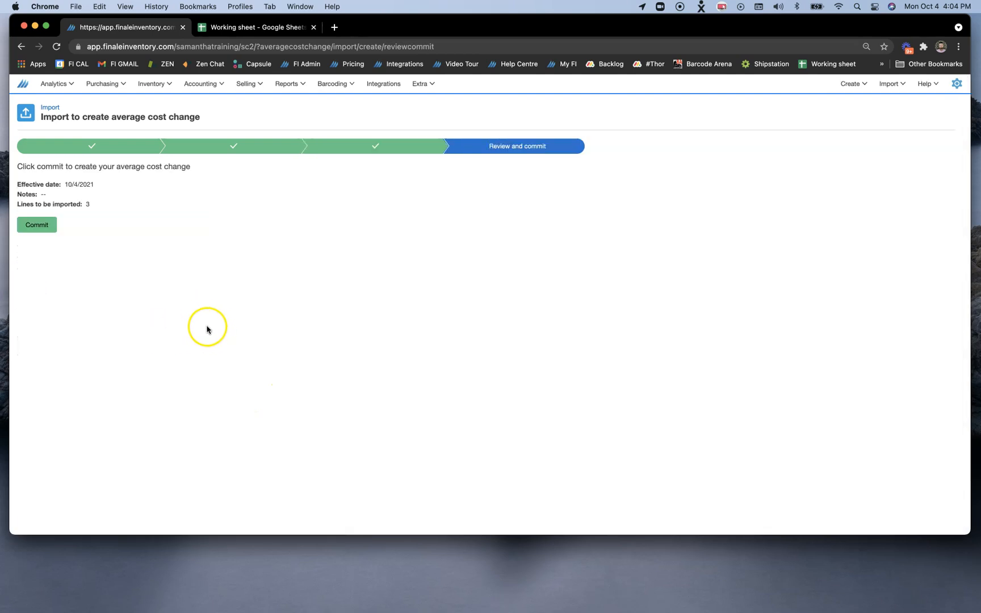
{"action": "left_click", "coordinate": [35, 225]}
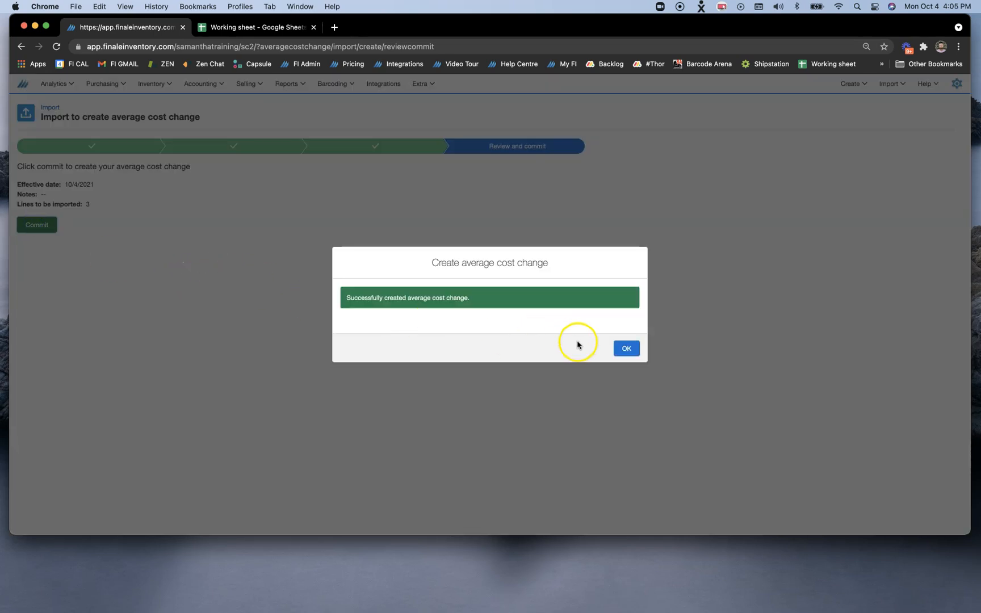
{"action": "left_click", "coordinate": [627, 347]}
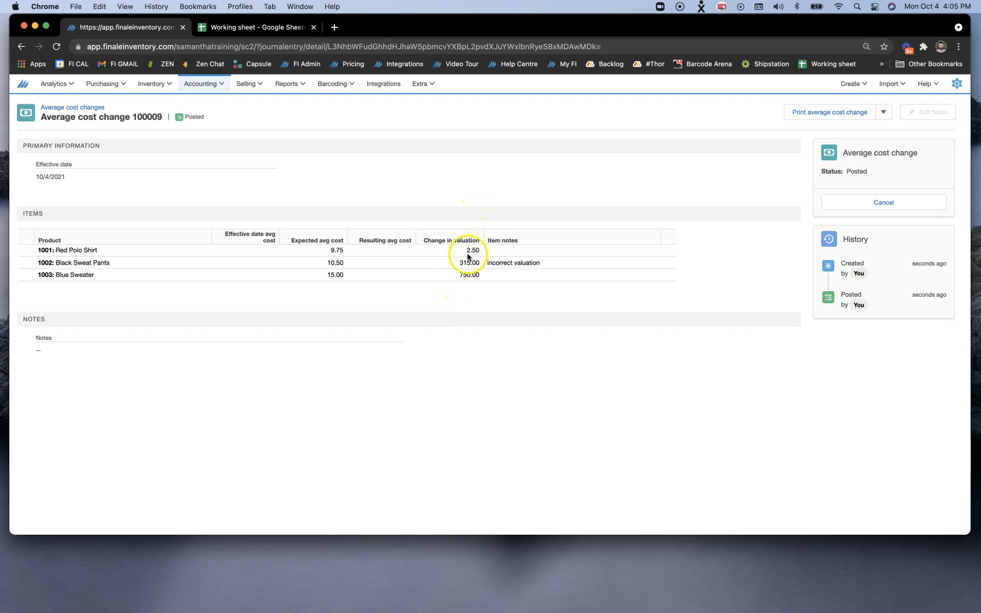
{"action": "left_click_drag", "start_coordinate": [486, 263], "coordinate": [550, 272]}
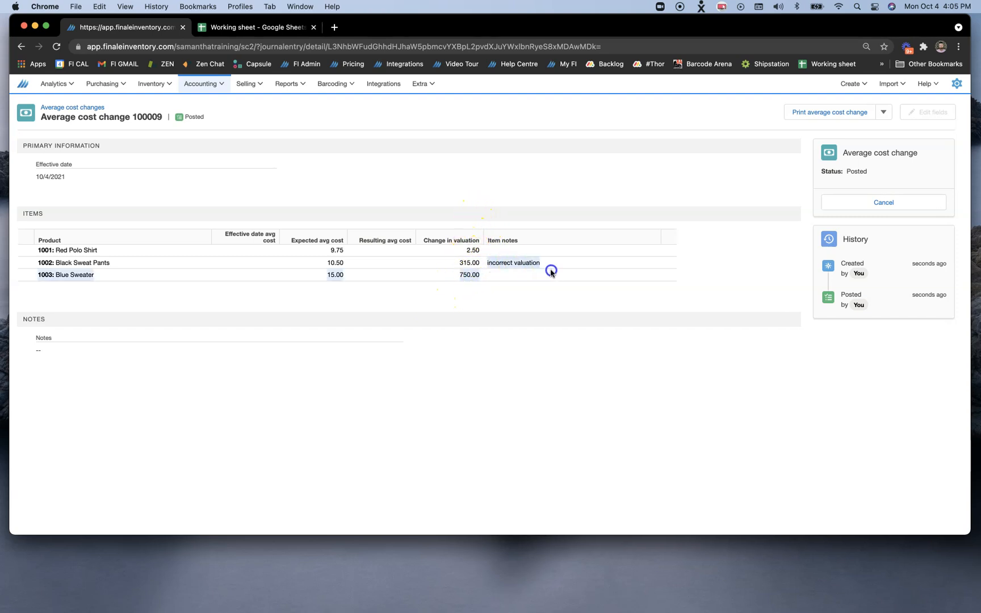
{"action": "left_click", "coordinate": [554, 281]}
{"action": "left_click", "coordinate": [495, 382]}
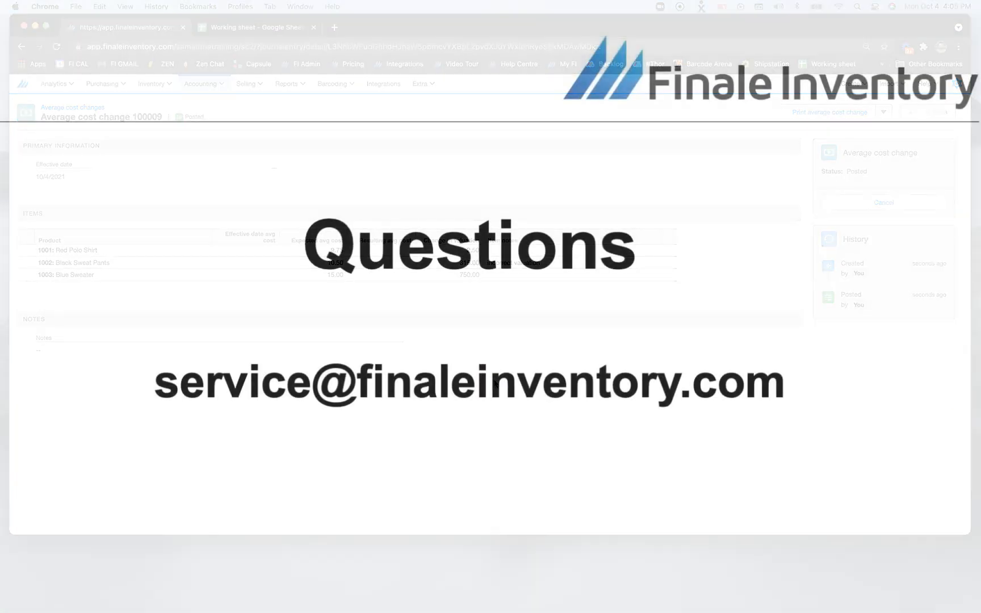